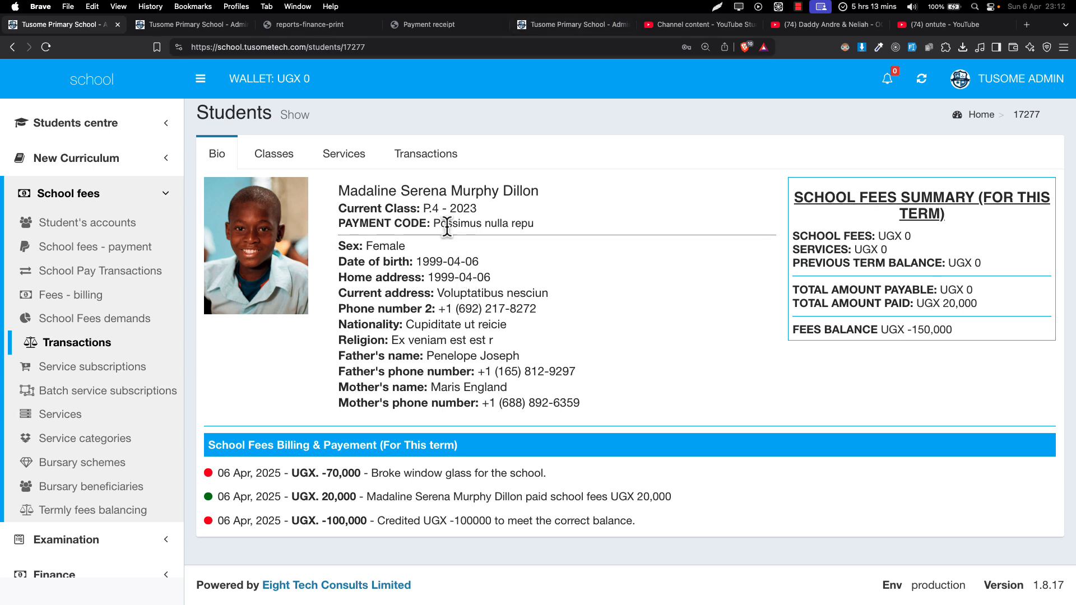
# Start a new school fees billing record from the fees billing list
pyautogui.moveTo(428, 208); pyautogui.dragTo(470, 212)
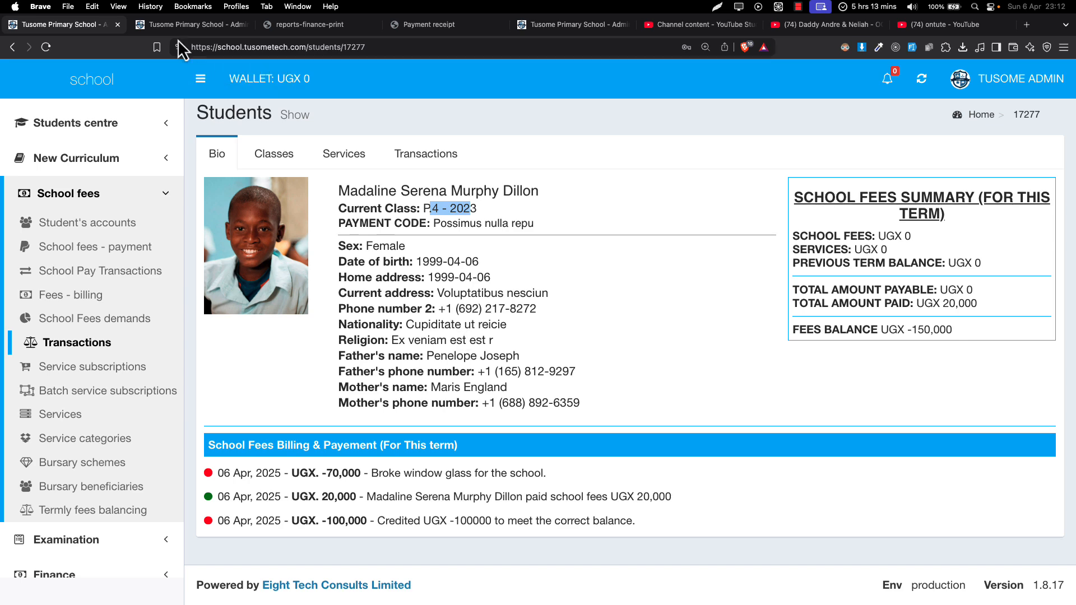
pyautogui.moveTo(174, 33); pyautogui.dragTo(87, 29)
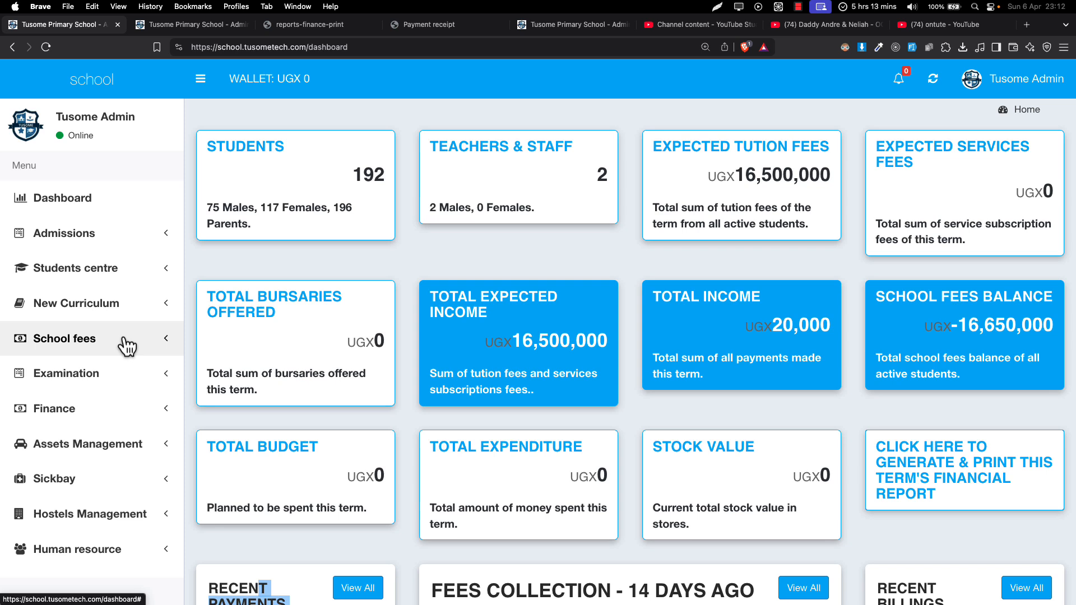
pyautogui.click(92, 342)
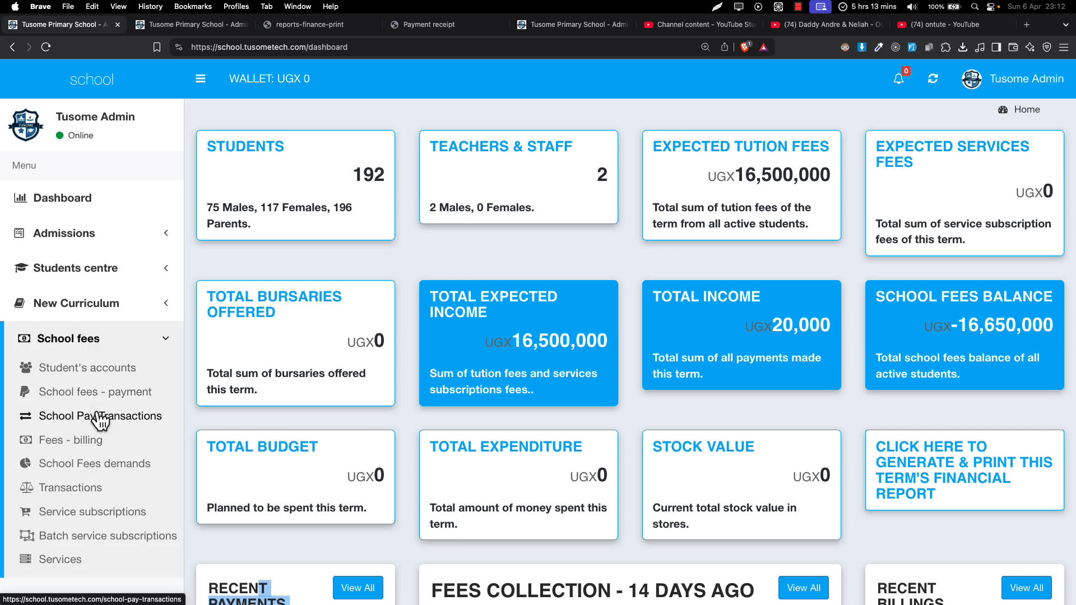
pyautogui.click(95, 446)
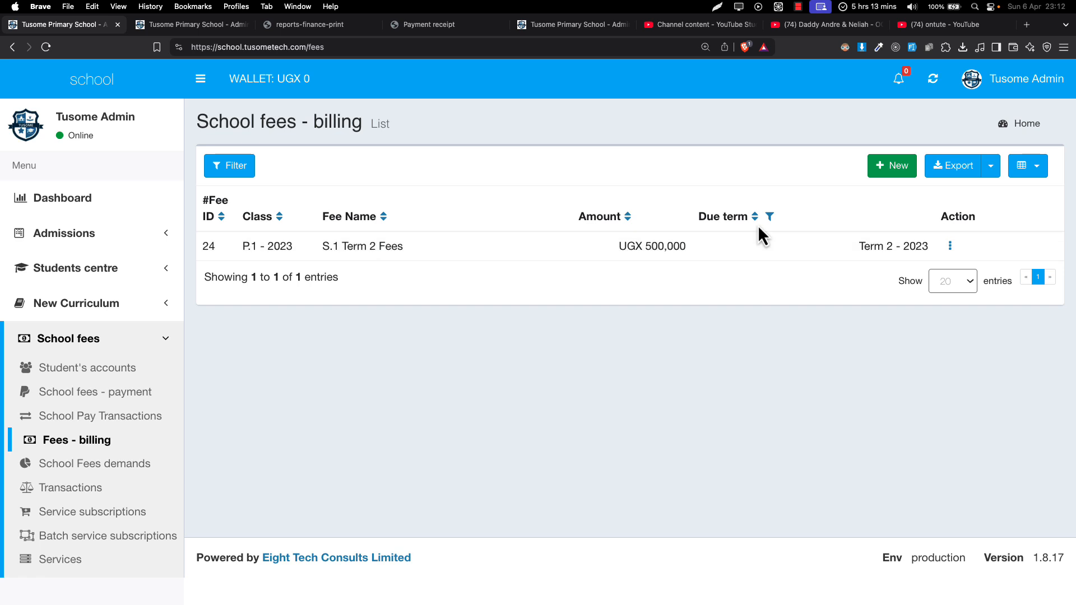
pyautogui.click(873, 168)
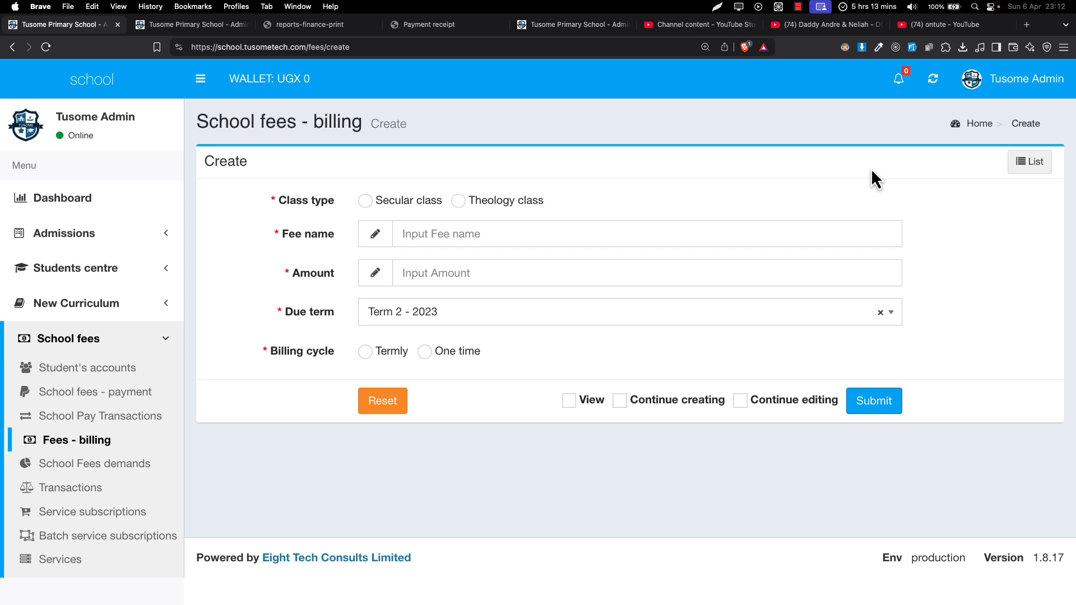
# Set the class type to Secular class and select the class P.4 - 2023
pyautogui.click(399, 203)
pyautogui.click(424, 235)
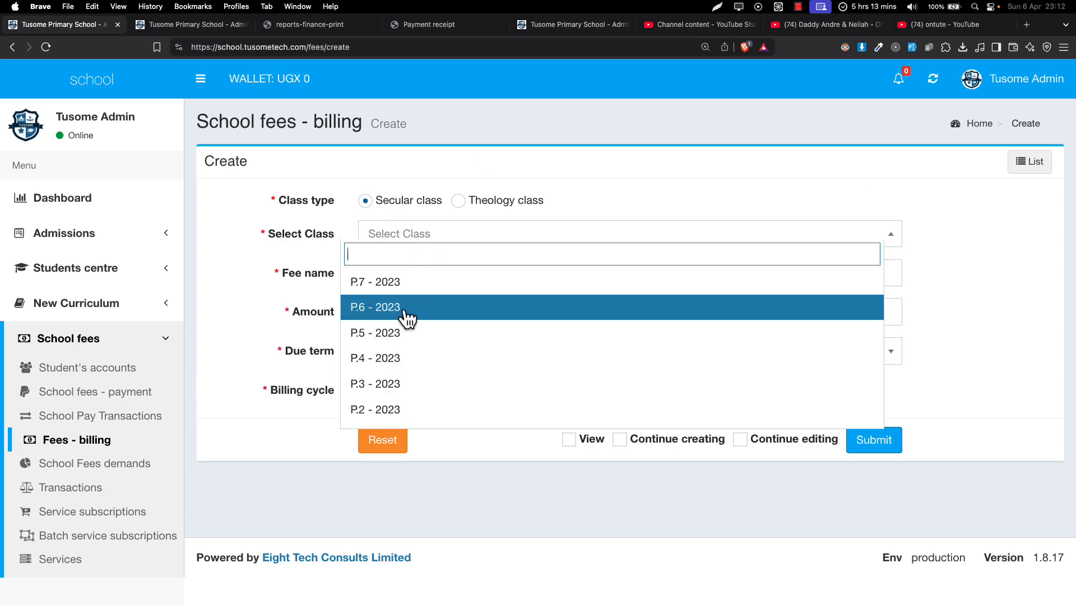
pyautogui.write('p.4')
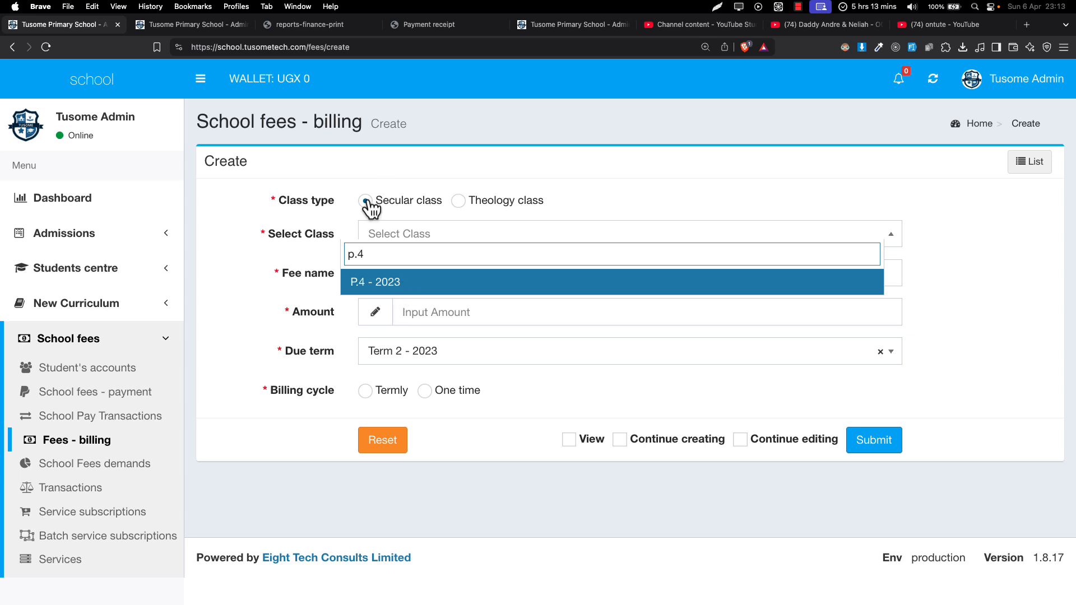
pyautogui.click(360, 285)
pyautogui.click(455, 280)
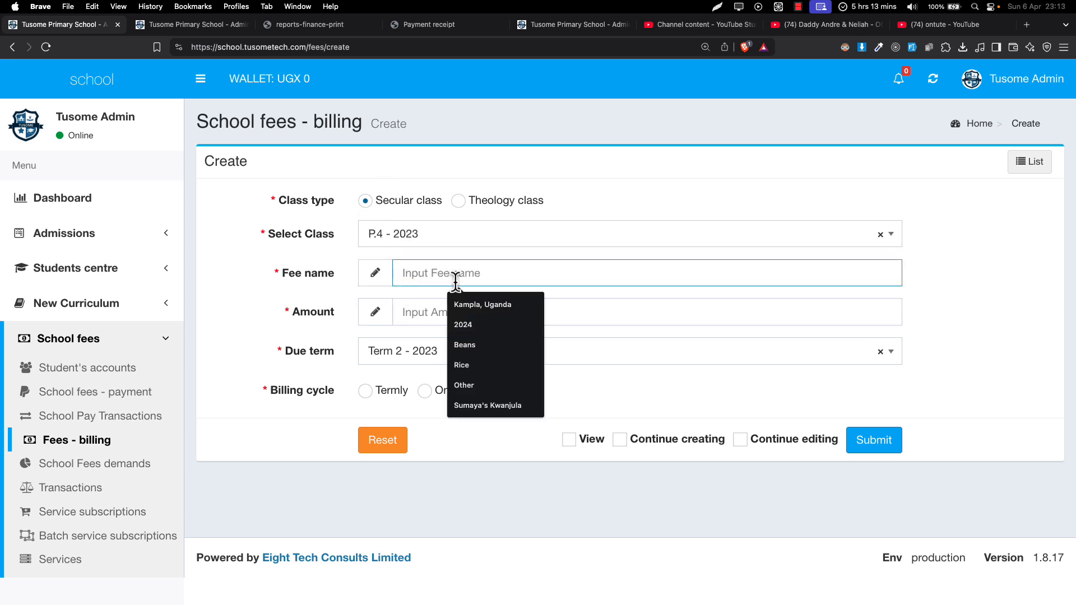
pyautogui.write('600000')
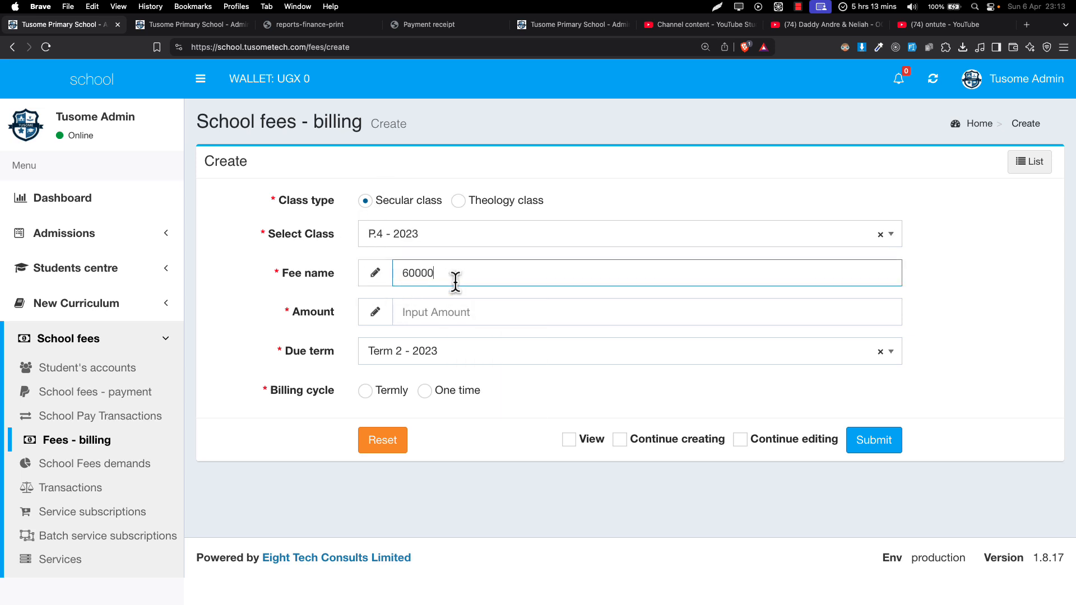
pyautogui.press('super+a')
pyautogui.click(416, 316)
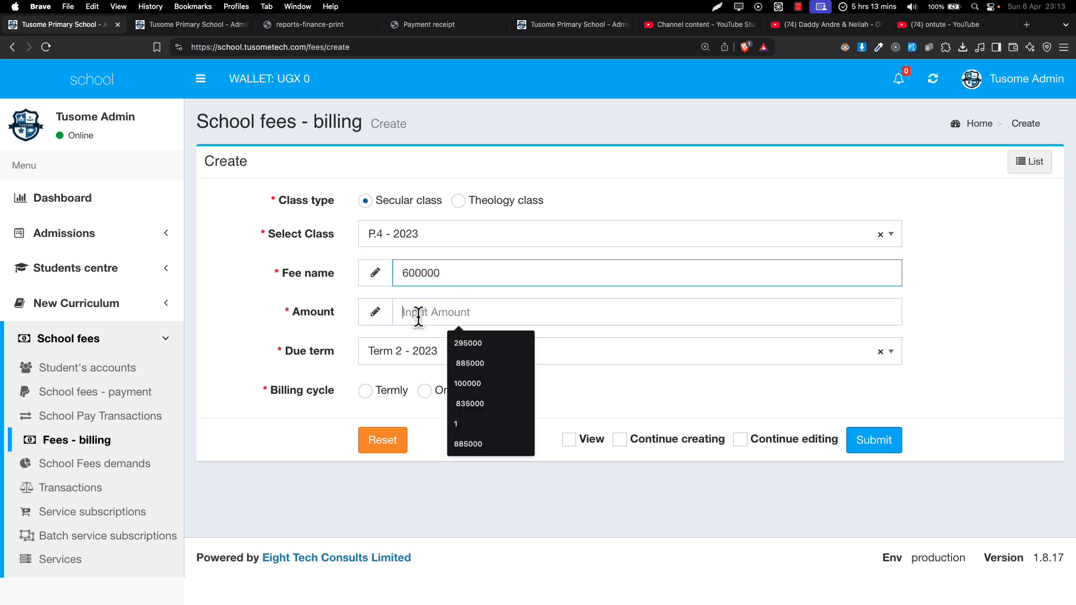
pyautogui.doubleClick(419, 275)
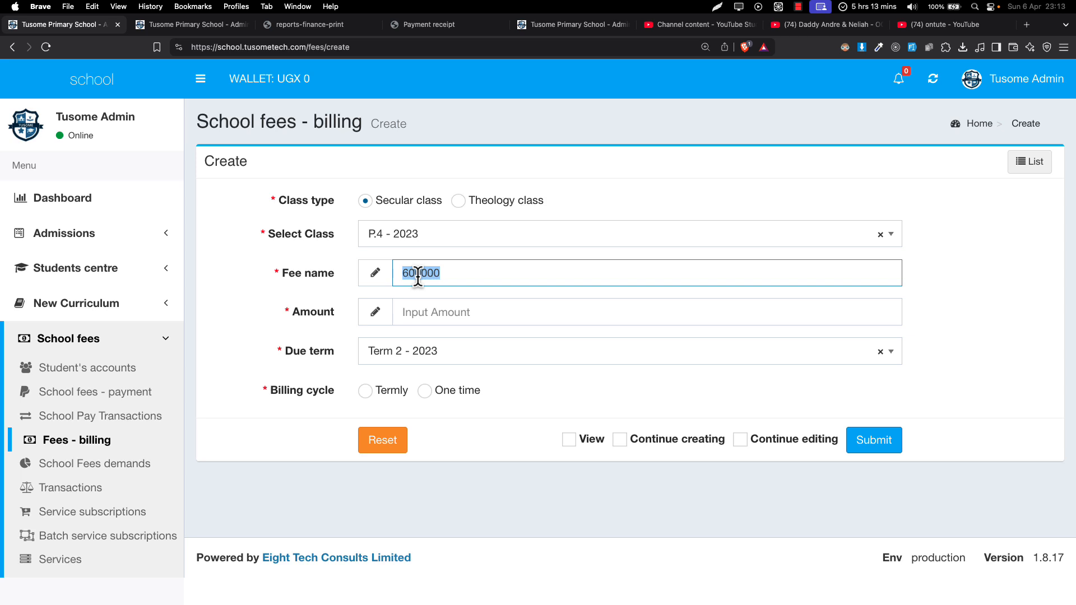
pyautogui.press('super+x')
# Name the fee "Term 2 - P.4 School fees"
pyautogui.press('capslock')
pyautogui.write('Ter')
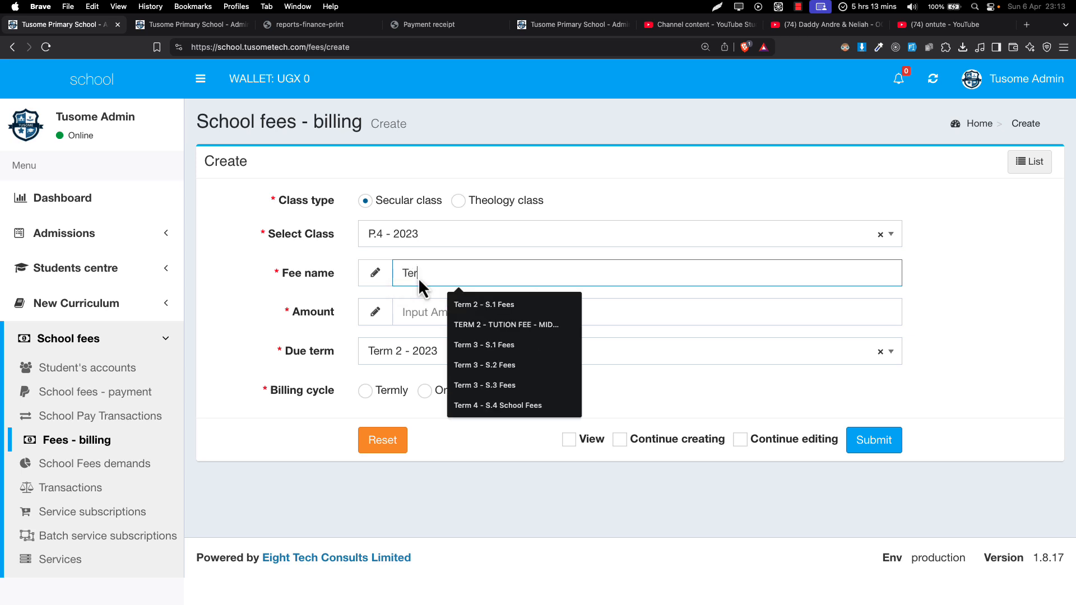
pyautogui.write('m 2 - ')
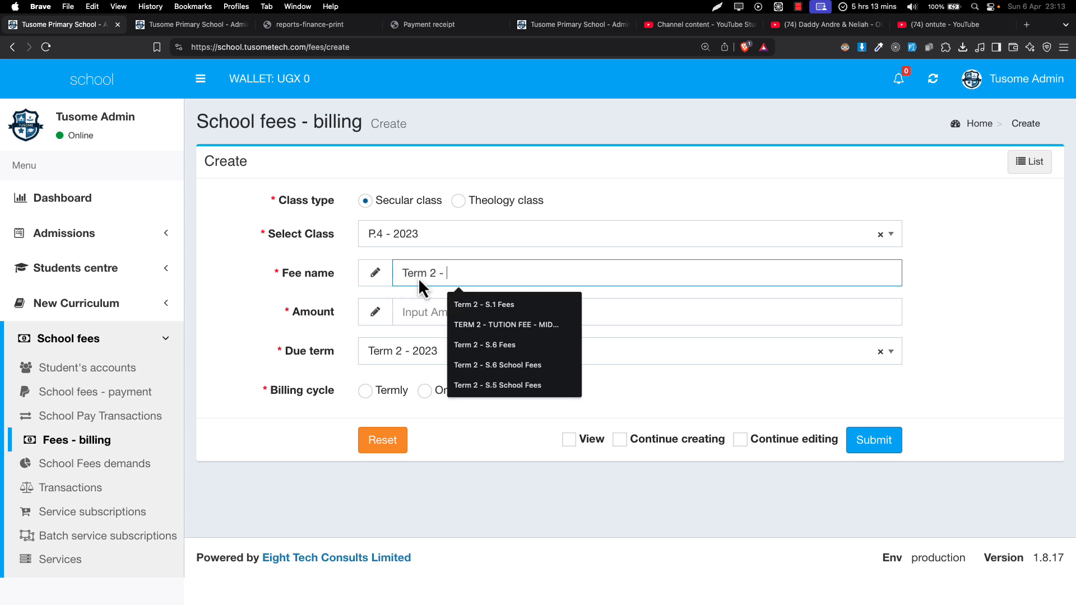
pyautogui.write('Sc')
pyautogui.press('BackSpace')
pyautogui.press('BackSpace')
pyautogui.write('P.')
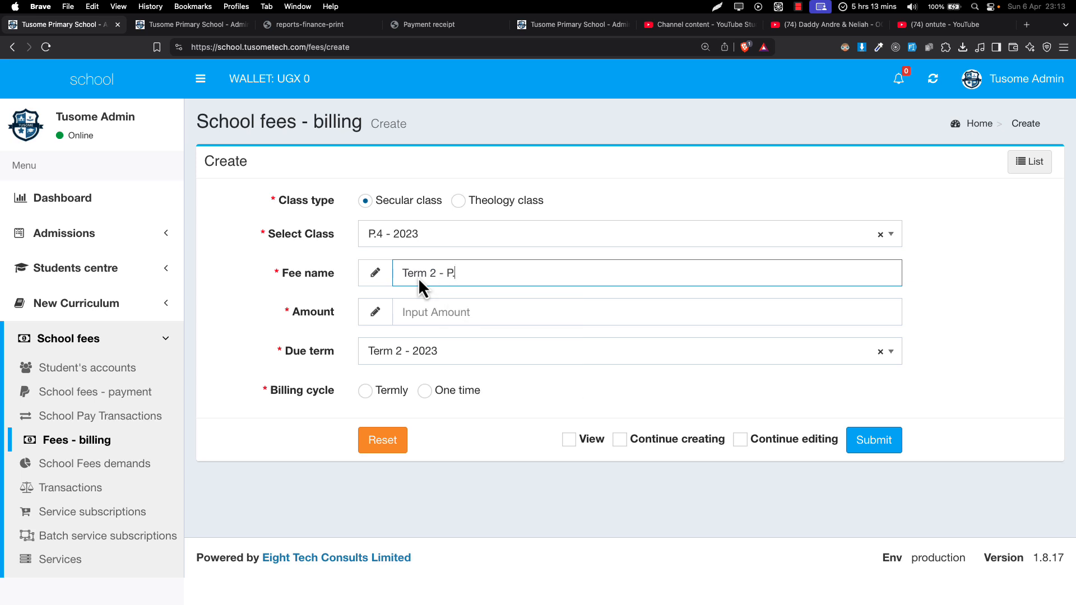
pyautogui.write('4 sCH')
pyautogui.press('BackSpace')
pyautogui.press('BackSpace')
pyautogui.press('BackSpace')
pyautogui.write('School fees')
# Set the fee amount to 600000 and the billing cycle to One time
pyautogui.click(420, 314)
pyautogui.write('600000')
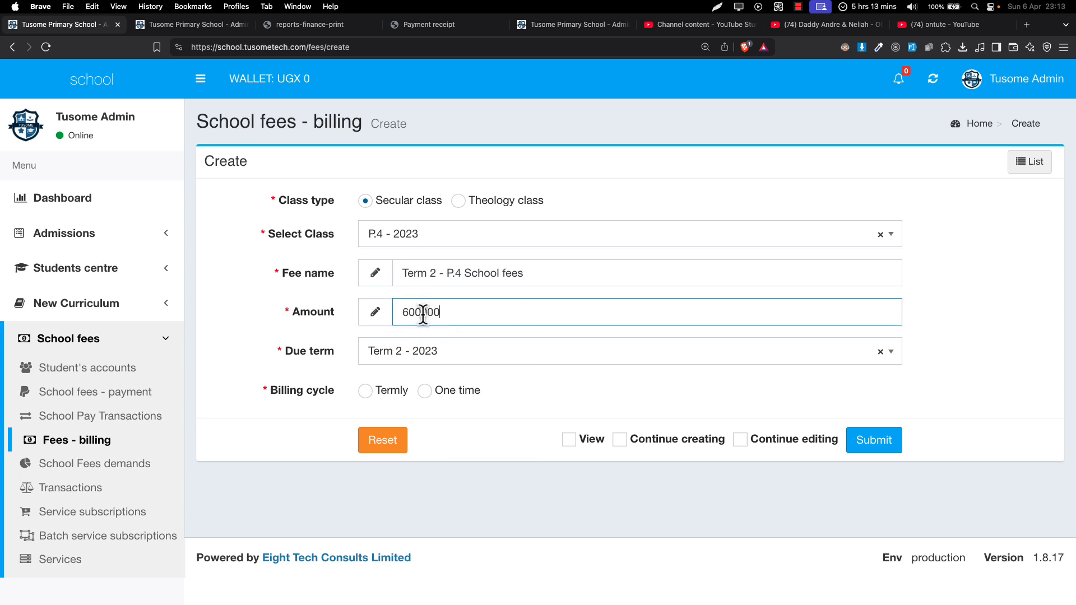
pyautogui.moveTo(422, 313); pyautogui.dragTo(388, 314)
pyautogui.moveTo(450, 314); pyautogui.dragTo(362, 325)
pyautogui.click(427, 399)
# Review the fee name and amount, submit the billing record, and check its amount in the list
pyautogui.click(427, 274)
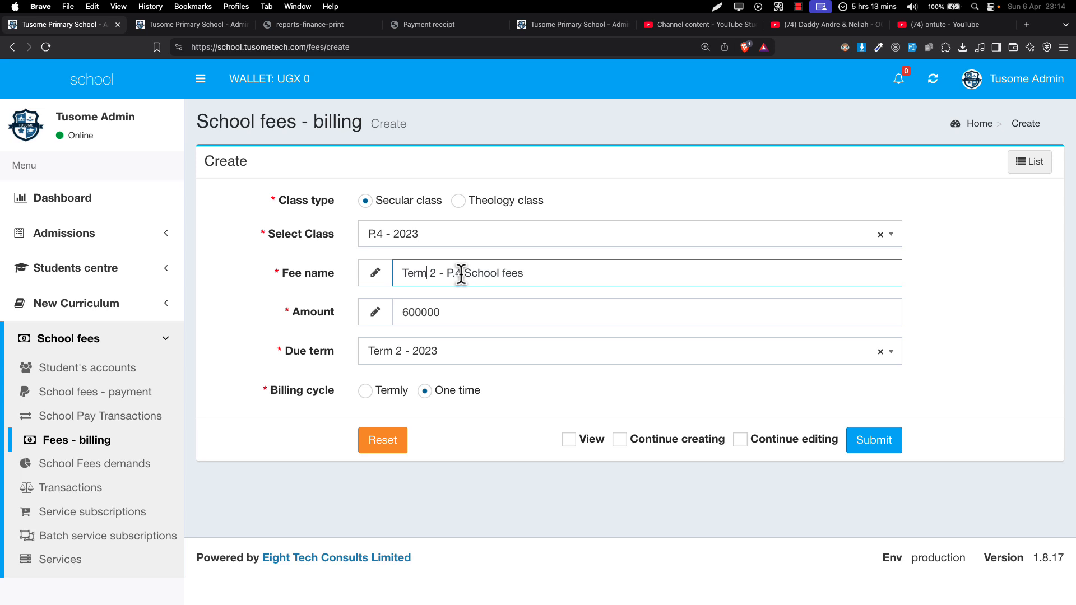
pyautogui.click(529, 274)
pyautogui.moveTo(415, 311); pyautogui.dragTo(343, 318)
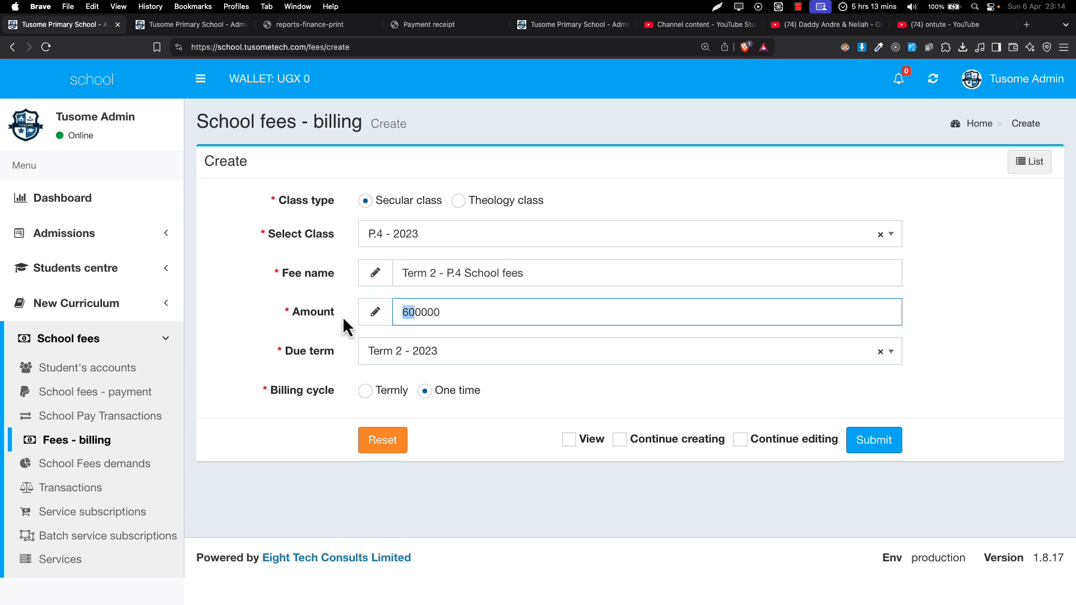
pyautogui.click(439, 273)
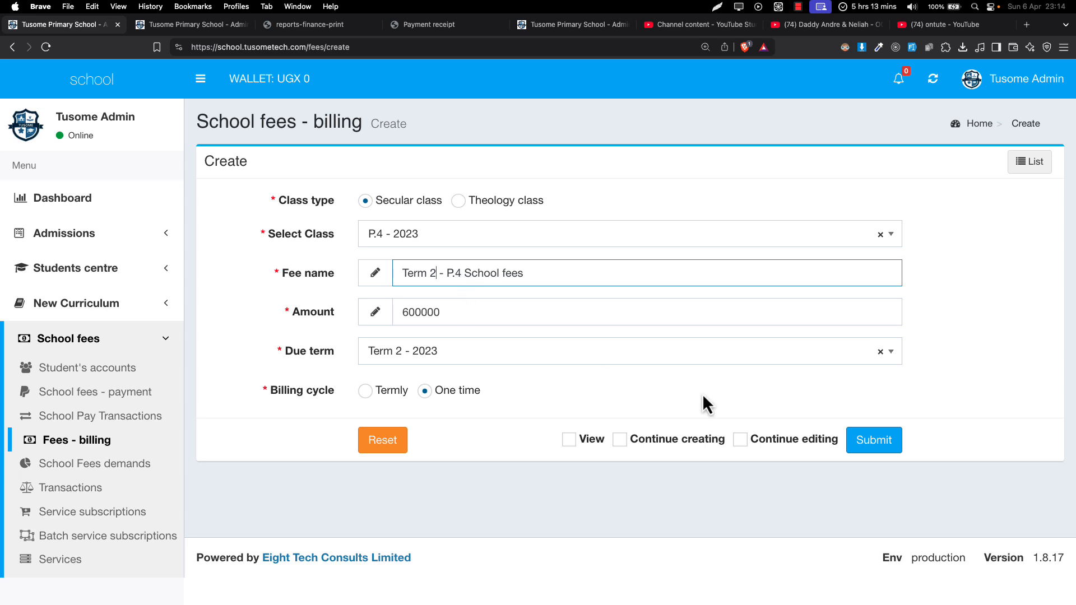
pyautogui.click(870, 448)
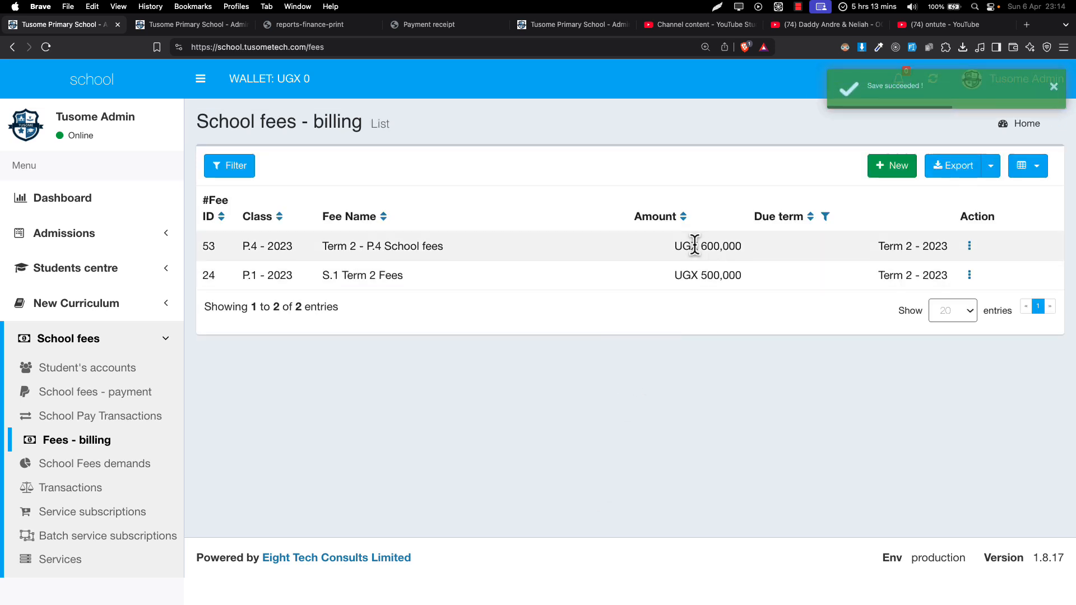
pyautogui.moveTo(675, 245); pyautogui.dragTo(748, 247)
pyautogui.click(748, 247)
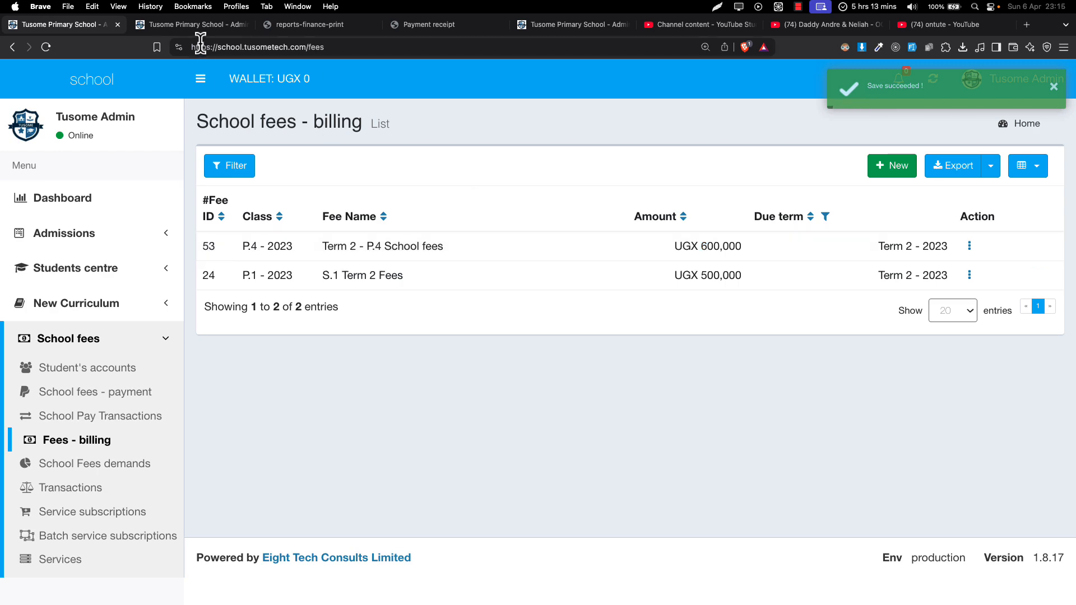
# Reload the P.4 student's profile and examine the latest school fees debit and the fees balance
pyautogui.click(184, 27)
pyautogui.click(48, 47)
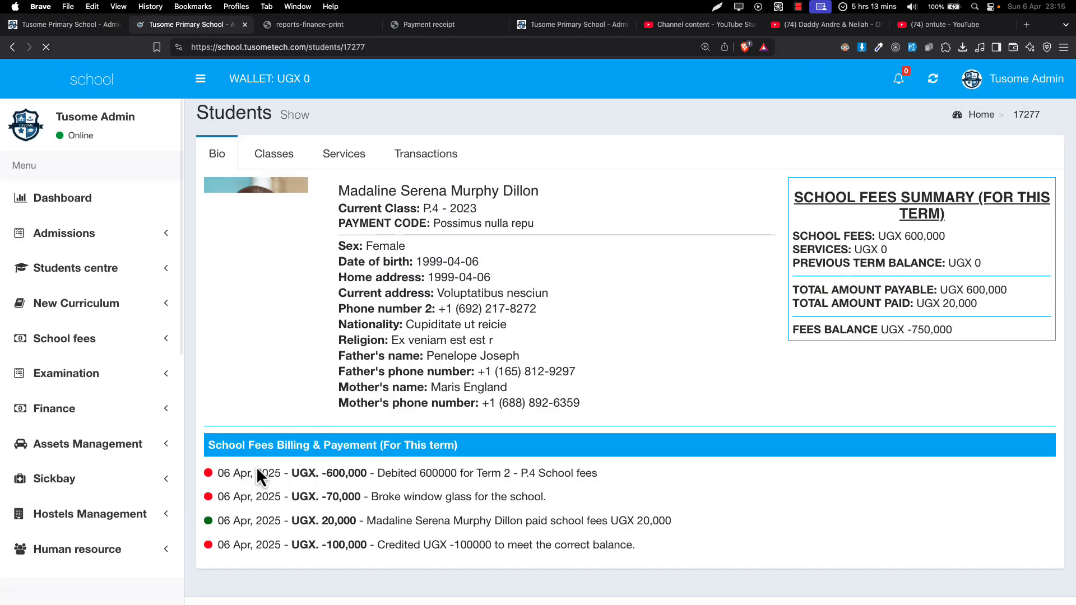
pyautogui.moveTo(224, 474); pyautogui.dragTo(300, 477)
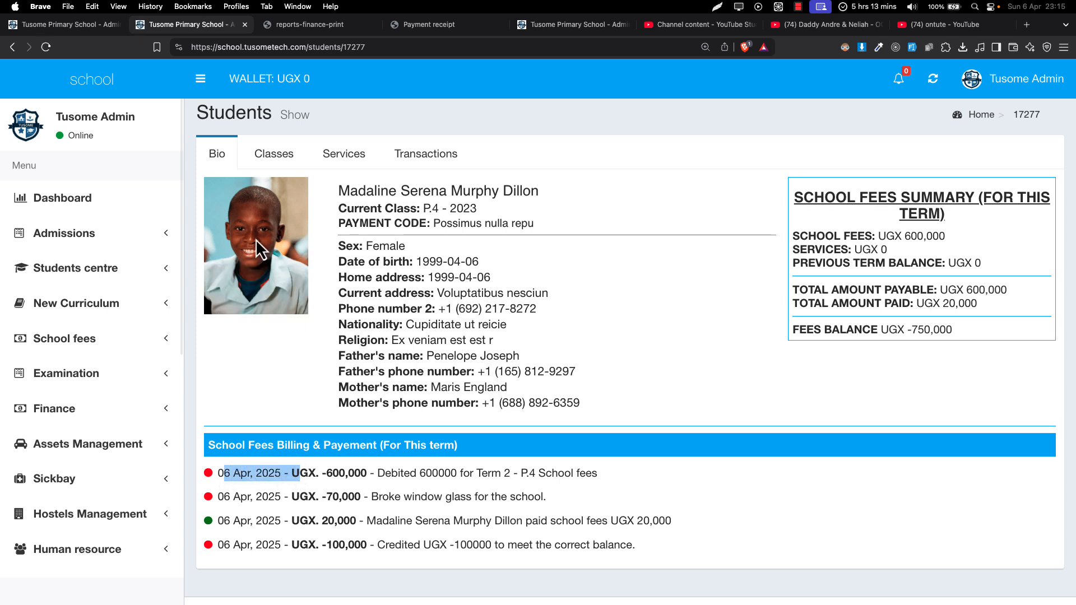
pyautogui.moveTo(251, 238); pyautogui.dragTo(297, 252)
pyautogui.click(293, 474)
pyautogui.moveTo(327, 474); pyautogui.dragTo(596, 487)
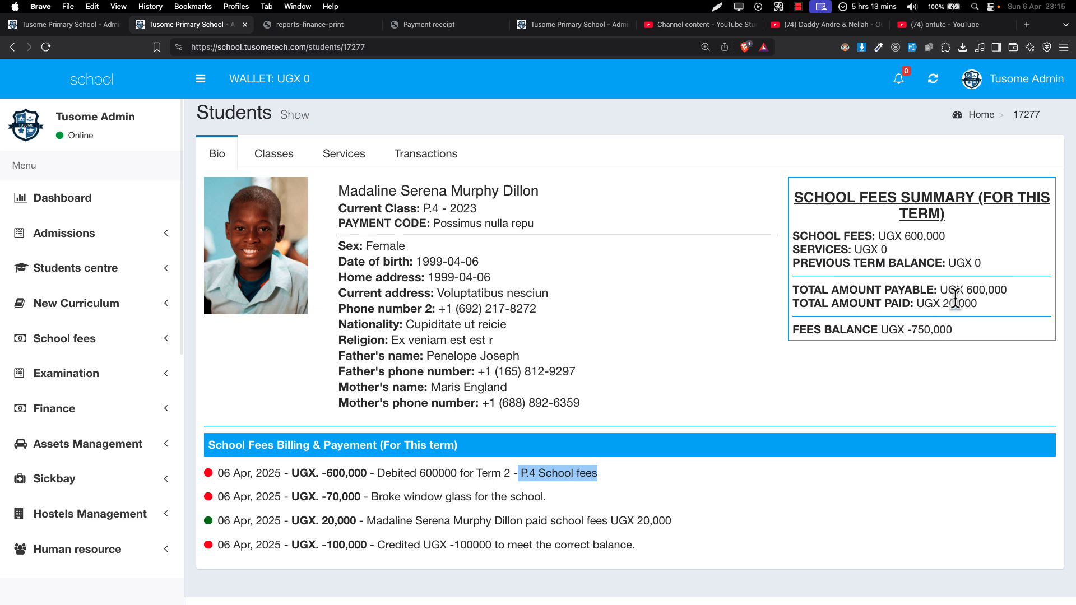
pyautogui.moveTo(908, 330); pyautogui.dragTo(958, 331)
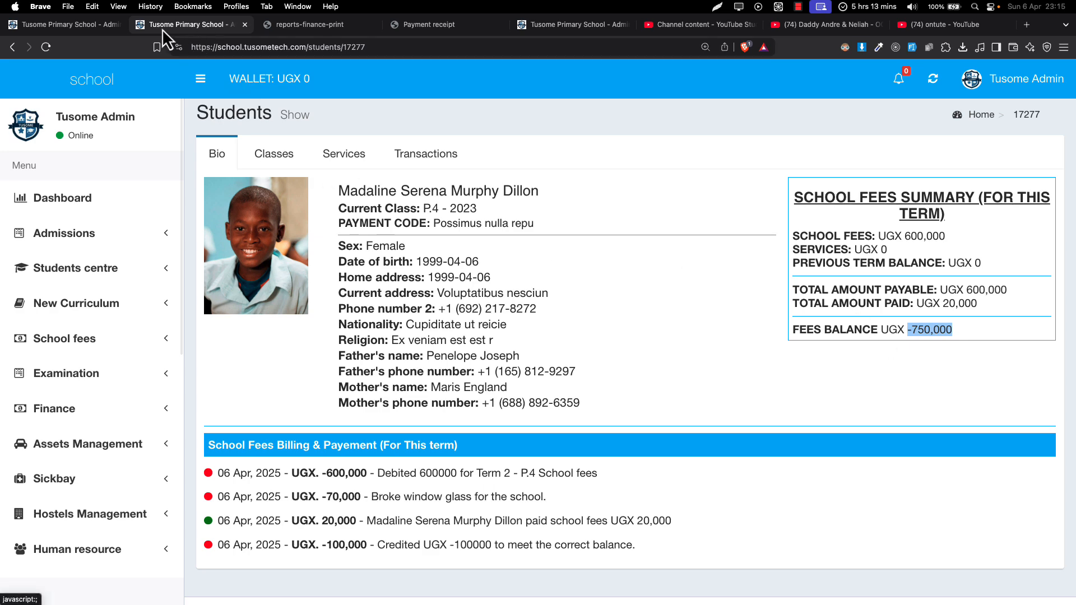
# From the fees billing list, open the school fees transactions in a new browser tab
pyautogui.click(84, 25)
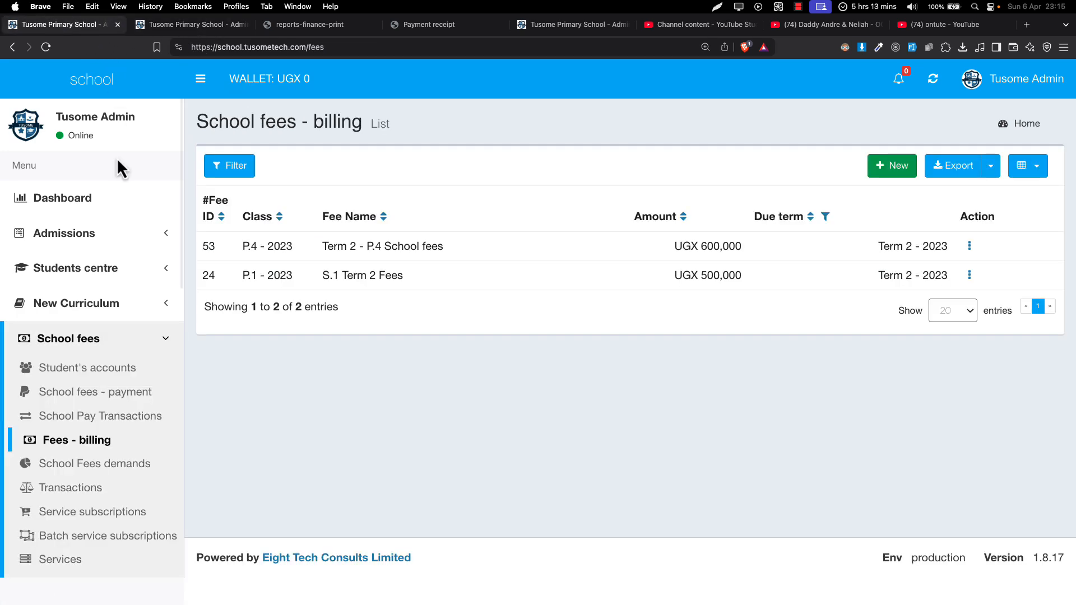
pyautogui.rightClick(92, 471)
pyautogui.click(227, 402)
pyautogui.rightClick(95, 487)
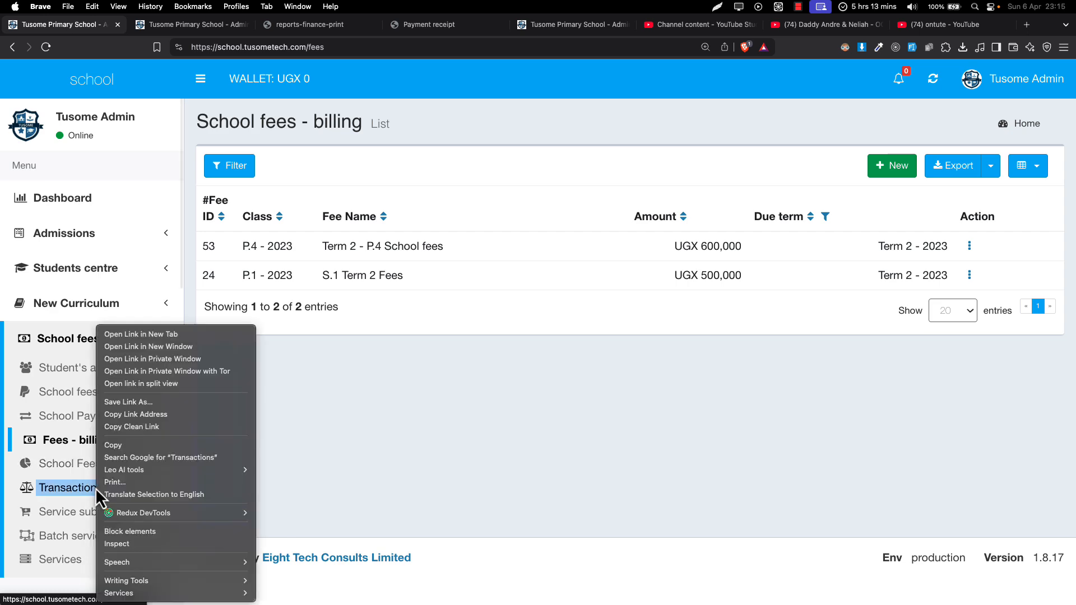
pyautogui.click(174, 335)
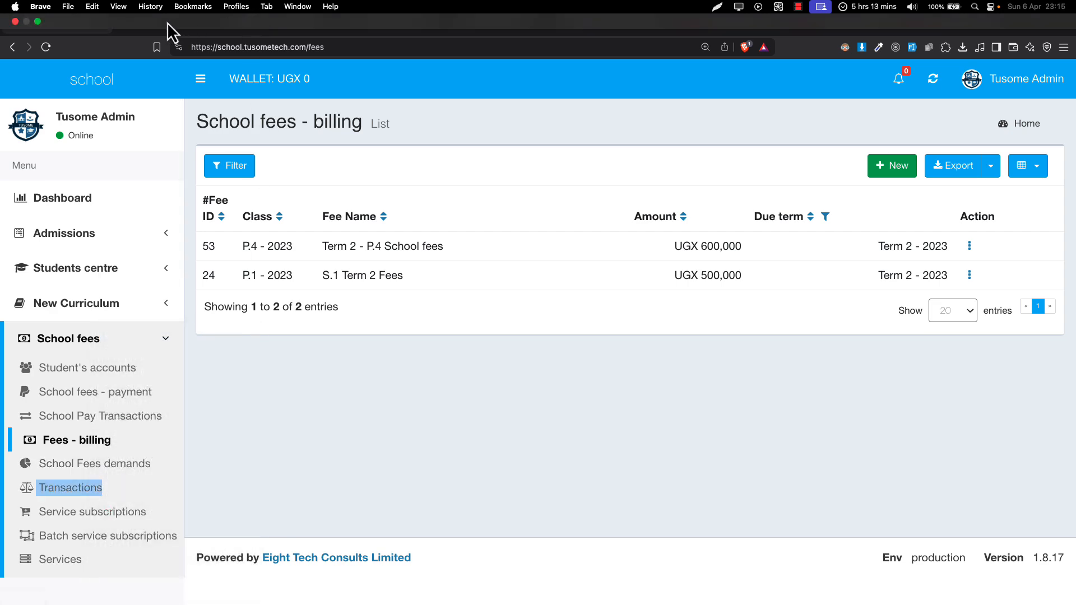
pyautogui.click(154, 25)
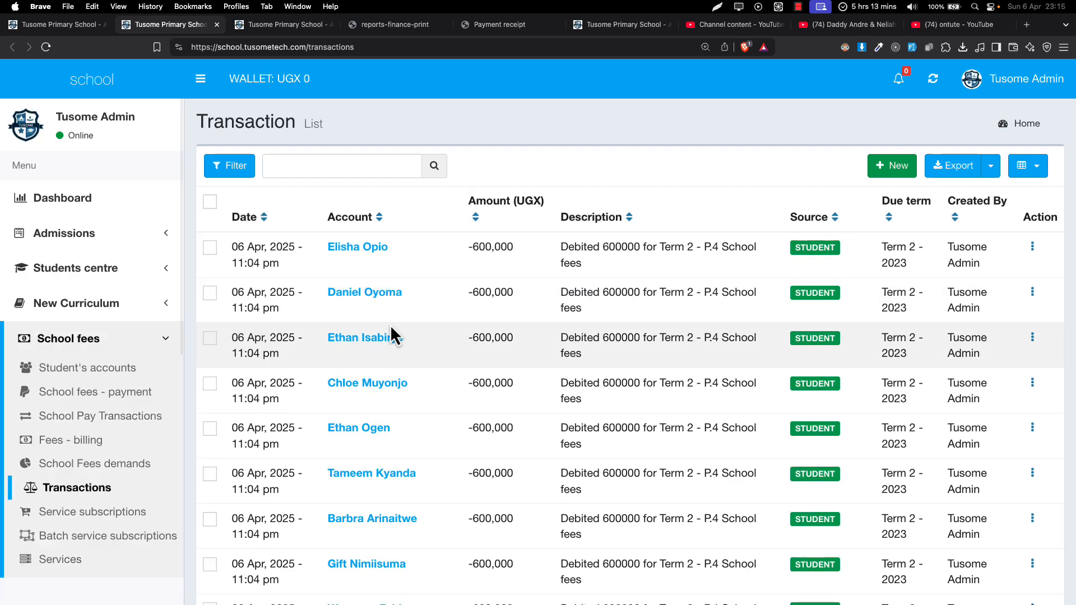
# Examine the P.4 school fees debits in the transactions list, and close that tab to return to the billing list
pyautogui.scroll(-1, 391, 325)
pyautogui.scroll(-10, 395, 333)
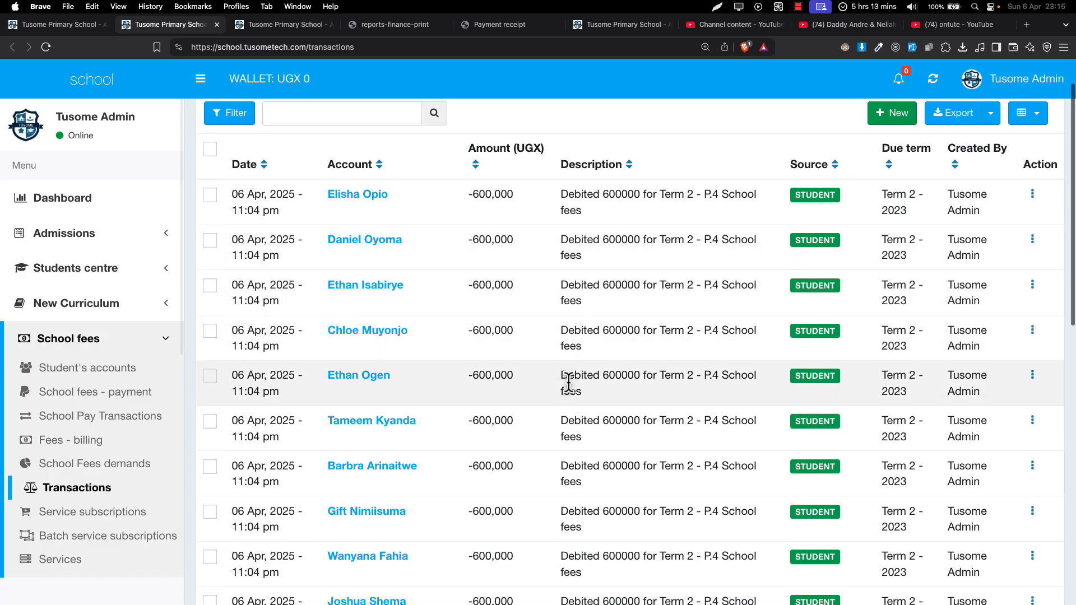
pyautogui.scroll(10, 569, 385)
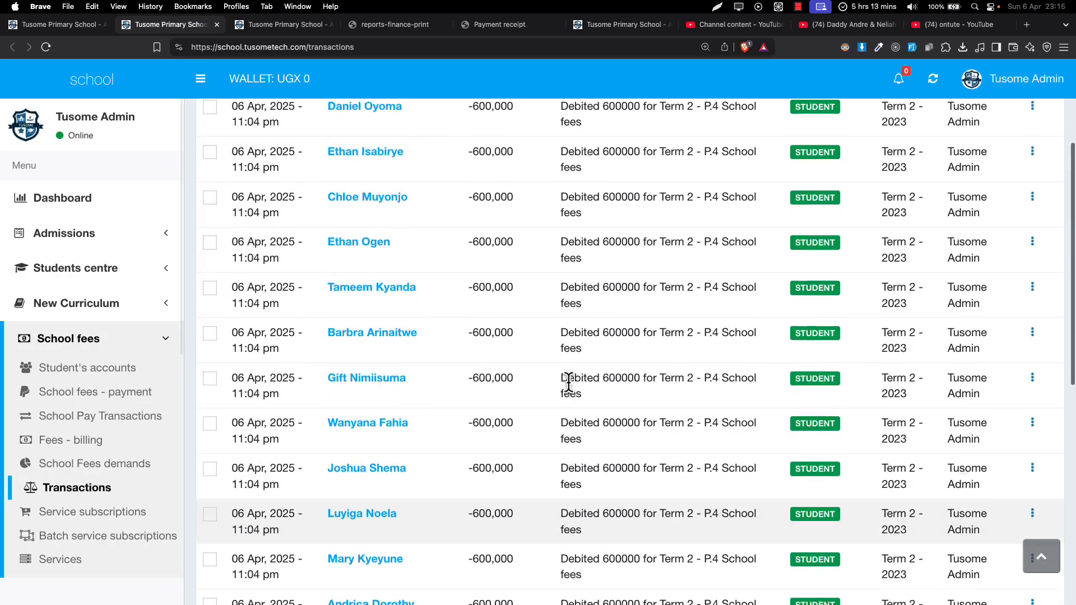
pyautogui.scroll(-3, 700, 374)
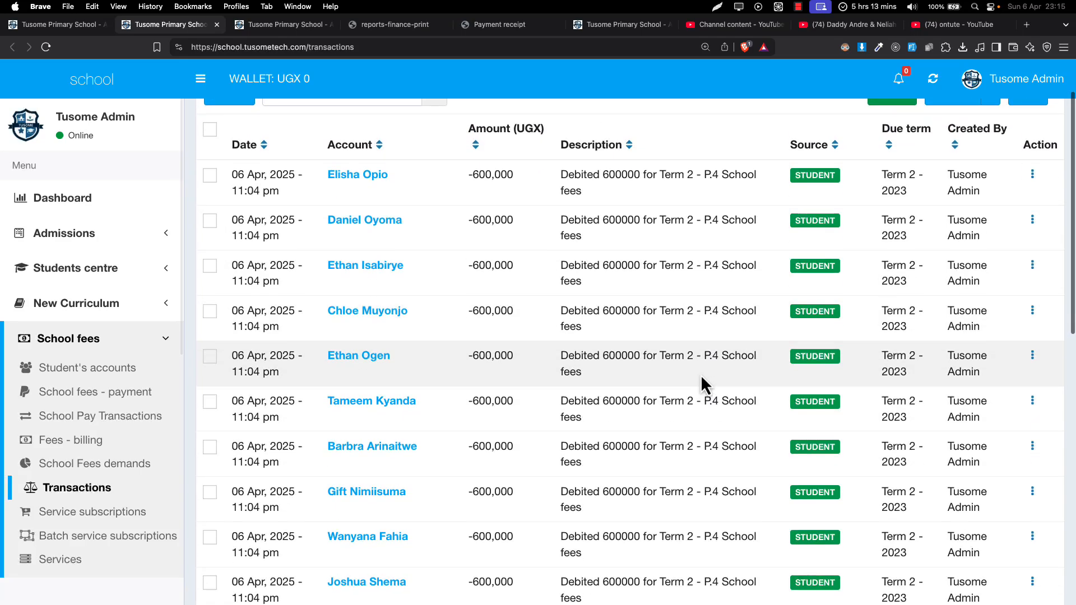
pyautogui.scroll(4, 700, 374)
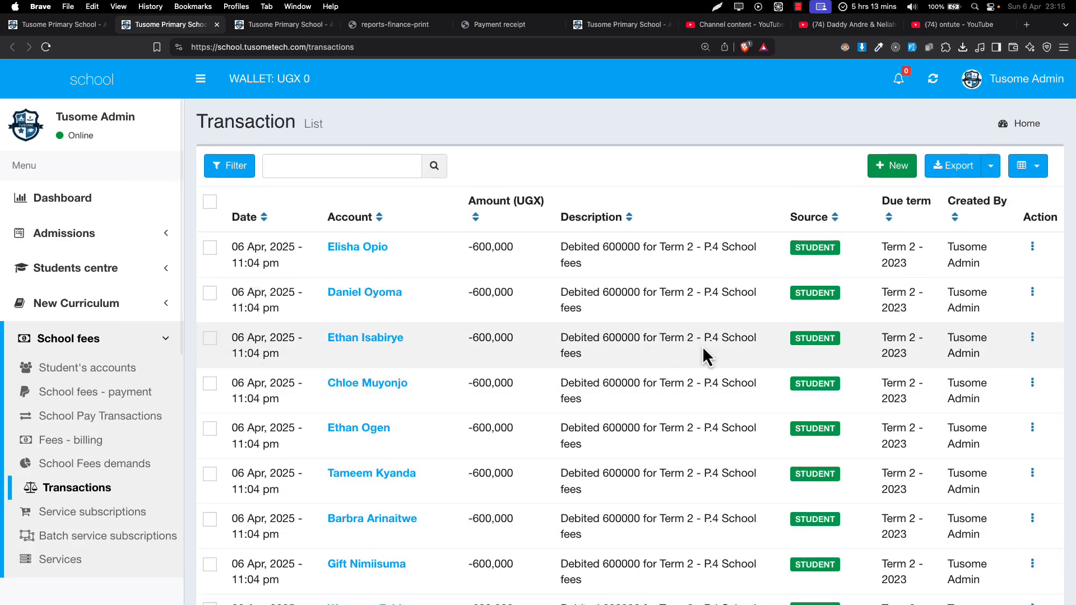
pyautogui.moveTo(675, 341); pyautogui.dragTo(749, 346)
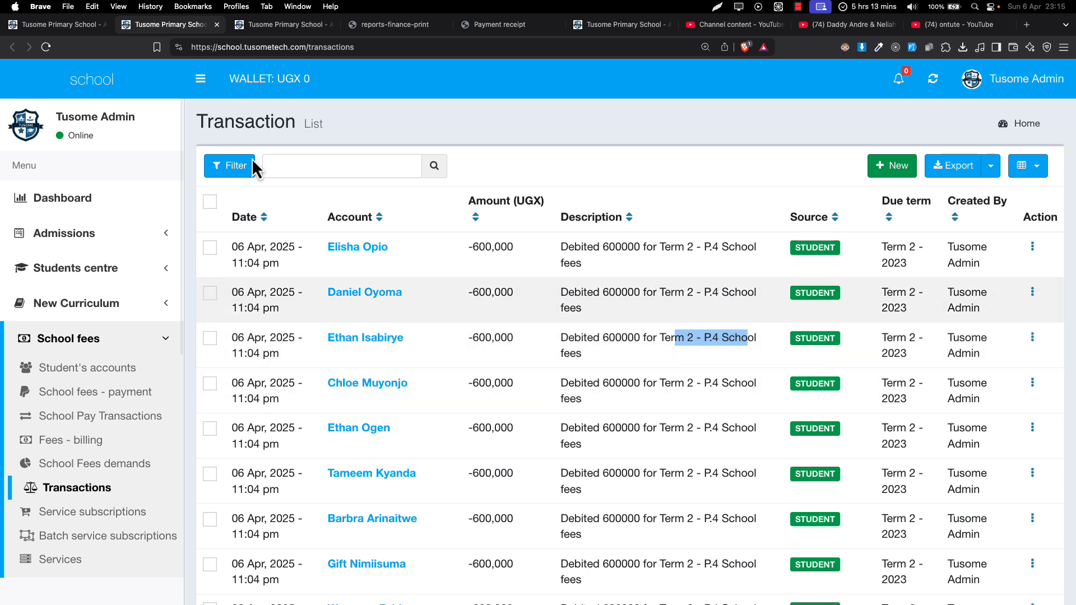
pyautogui.click(217, 27)
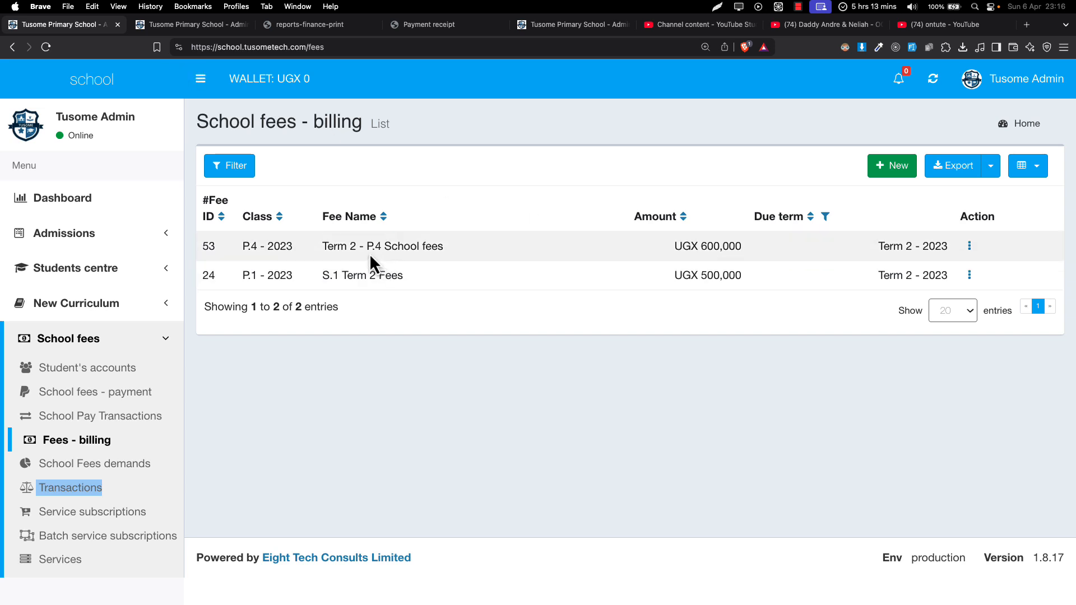
pyautogui.moveTo(367, 251); pyautogui.dragTo(423, 251)
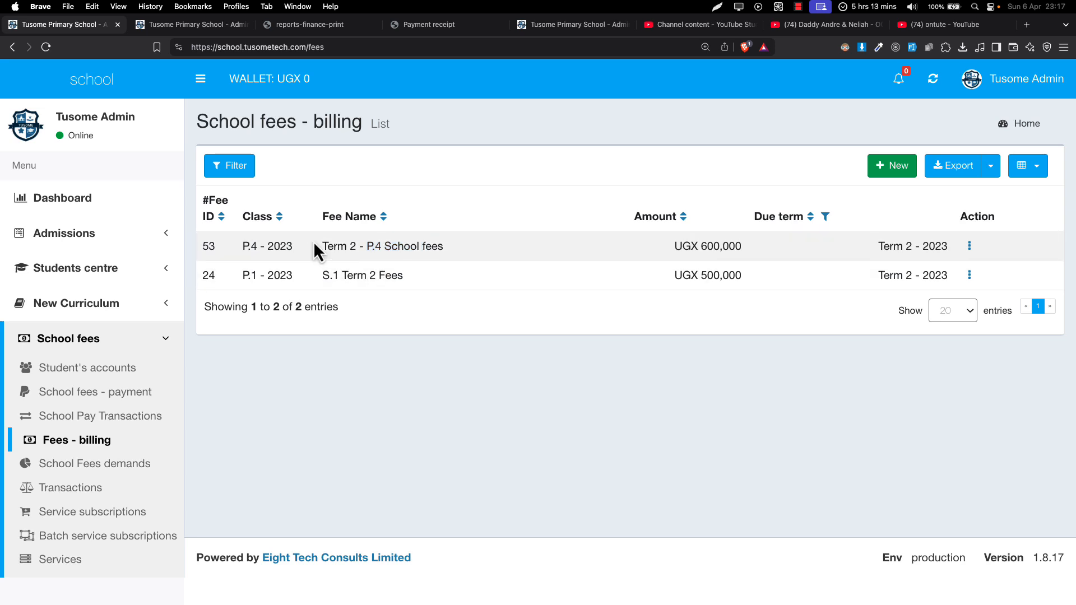
# Examine the Term 2 - P.4 School fees record in the school fees billing list
pyautogui.moveTo(315, 247); pyautogui.dragTo(497, 248)
pyautogui.click(535, 242)
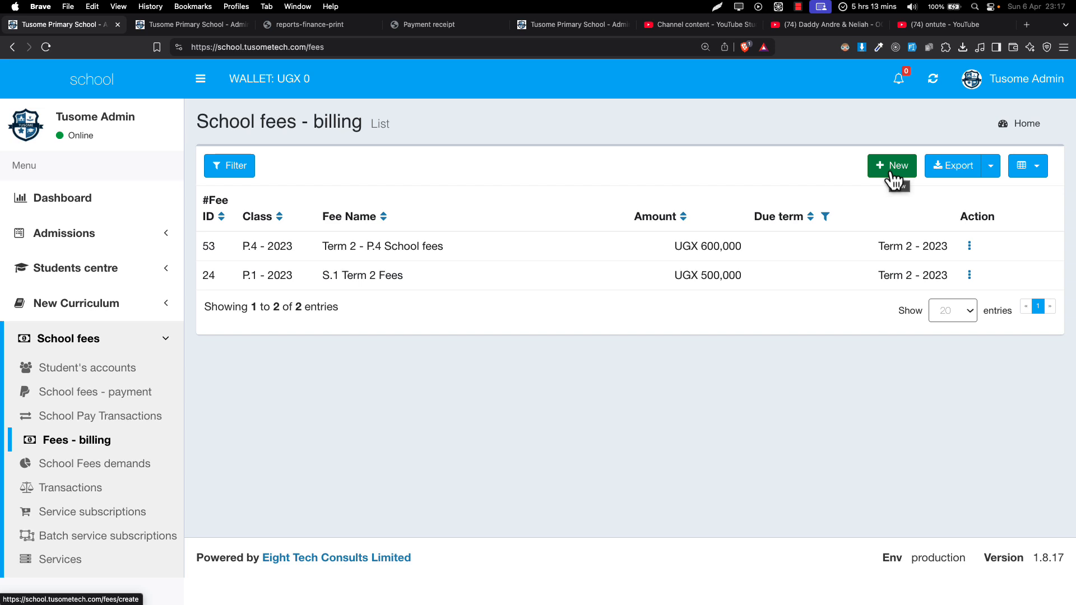
pyautogui.moveTo(328, 247); pyautogui.dragTo(443, 249)
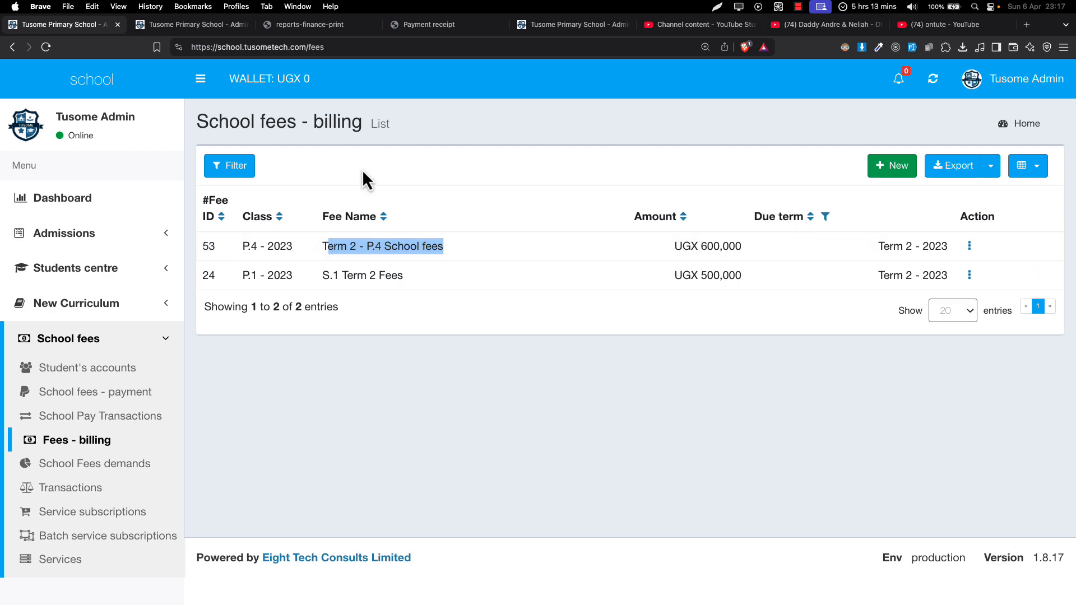
# In the P.4 student's already open profile, examine the fees balance and this term's billing and payment entries
pyautogui.click(171, 25)
pyautogui.scroll(-1, 398, 364)
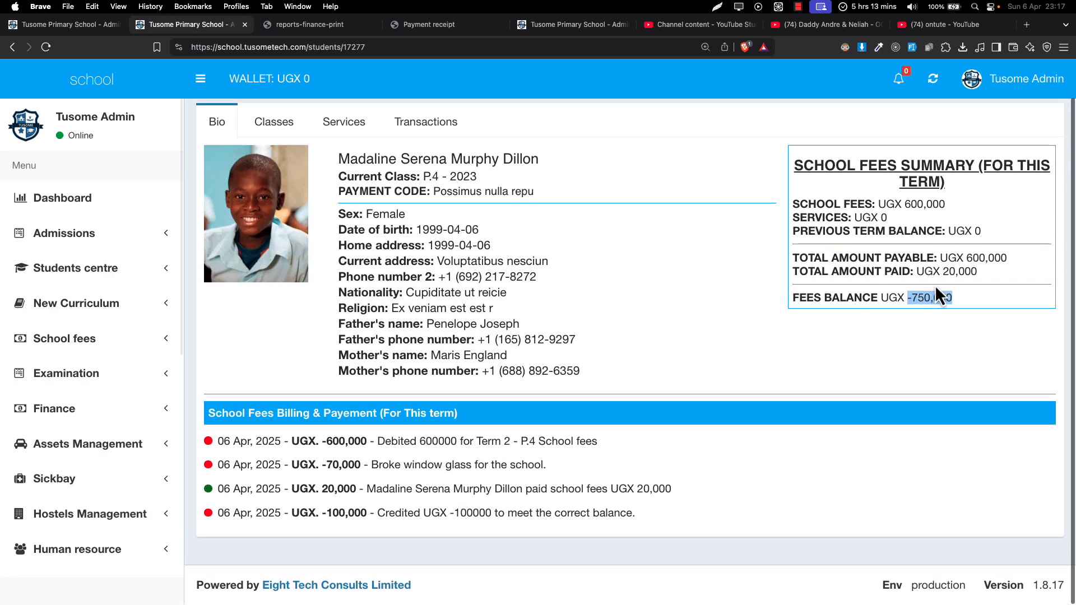
pyautogui.click(886, 293)
pyautogui.moveTo(267, 443); pyautogui.dragTo(373, 531)
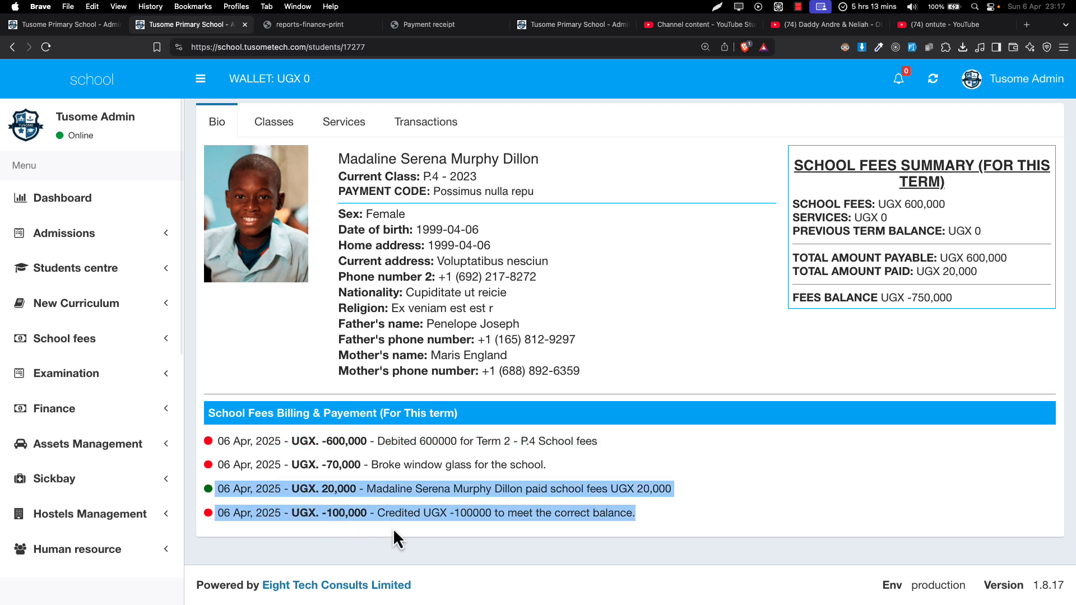
pyautogui.click(210, 468)
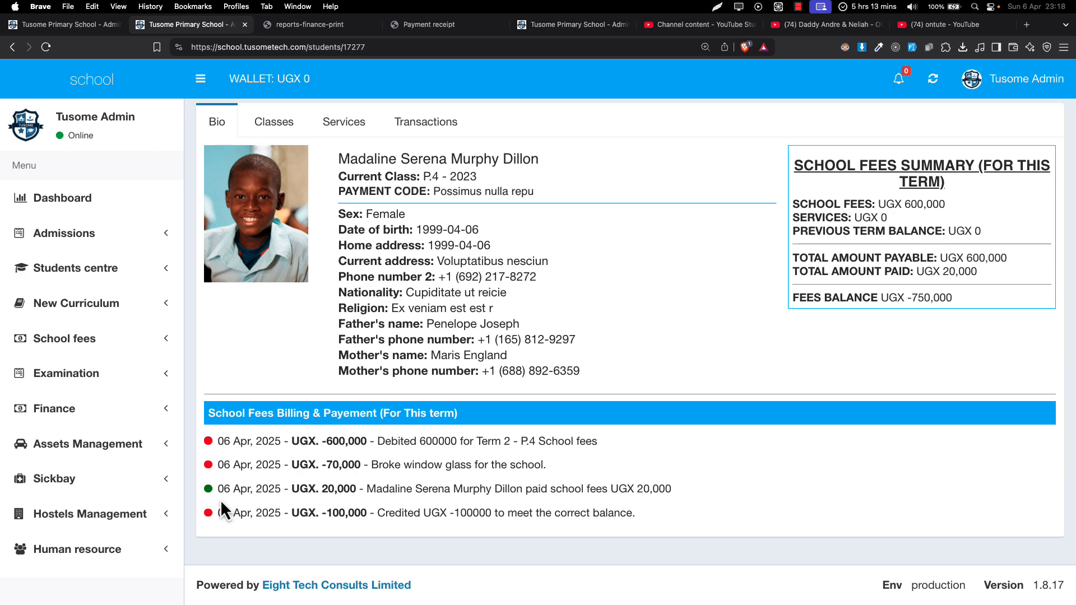
pyautogui.moveTo(225, 510); pyautogui.dragTo(208, 505)
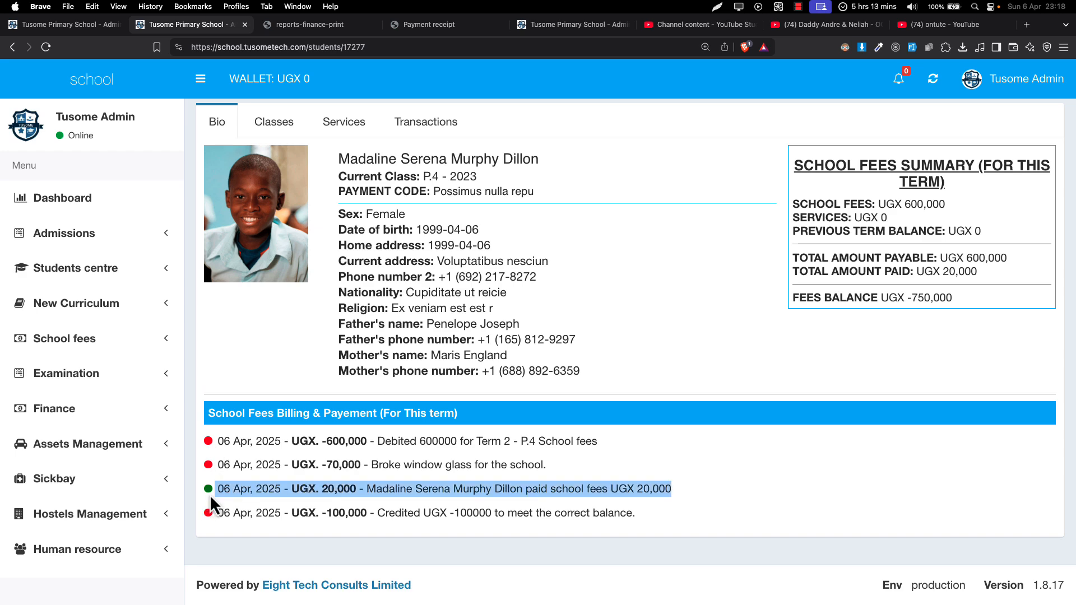
# Leave the student profile to check the school fees transactions list, and return to the fees billing list
pyautogui.click(66, 27)
pyautogui.scroll(-3, 120, 329)
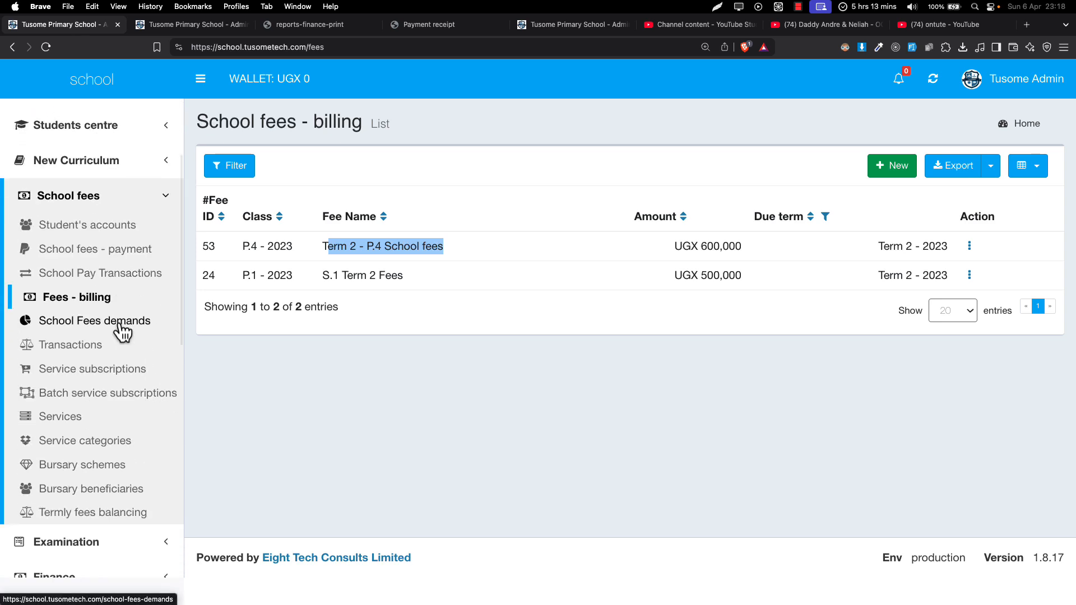
pyautogui.click(98, 354)
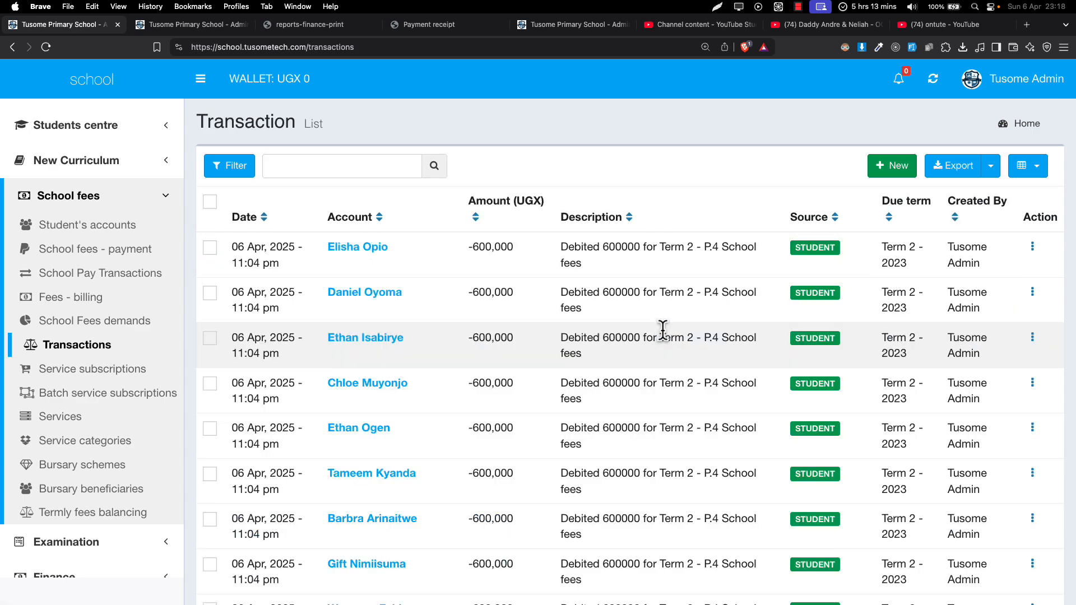
pyautogui.click(119, 310)
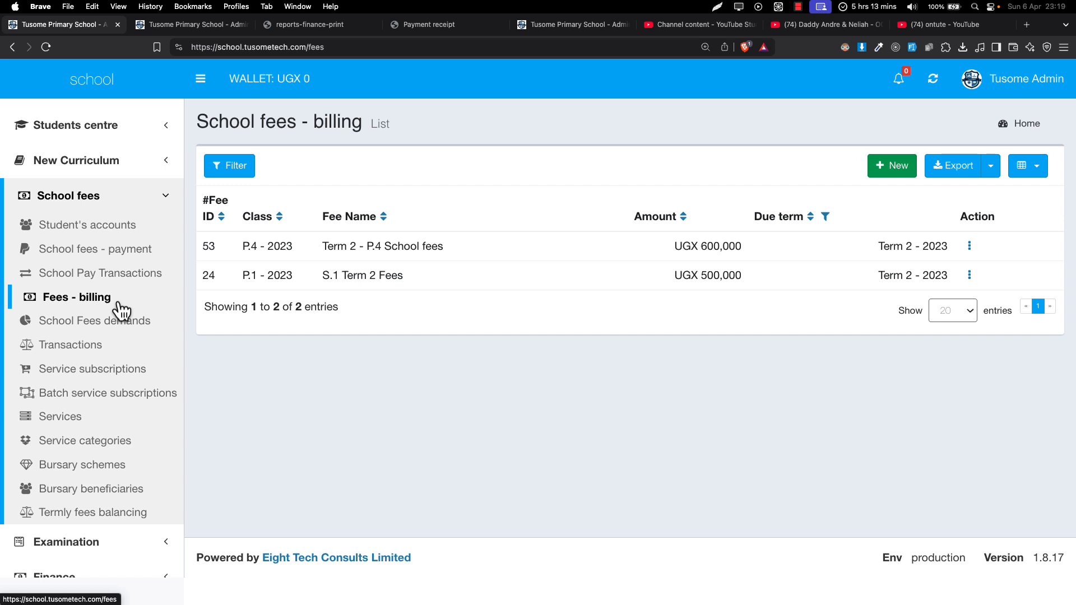
# Look through the school fees transactions and open the profile of another student debited for Term 2 - P.4 School fees
pyautogui.click(30, 348)
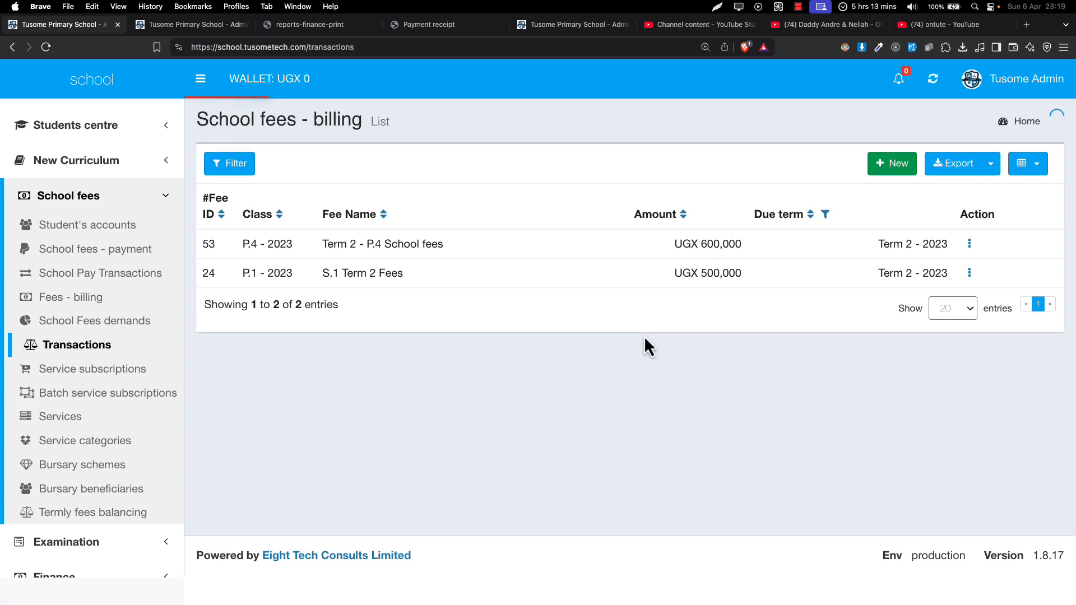
pyautogui.scroll(-6, 644, 336)
pyautogui.scroll(-7, 644, 336)
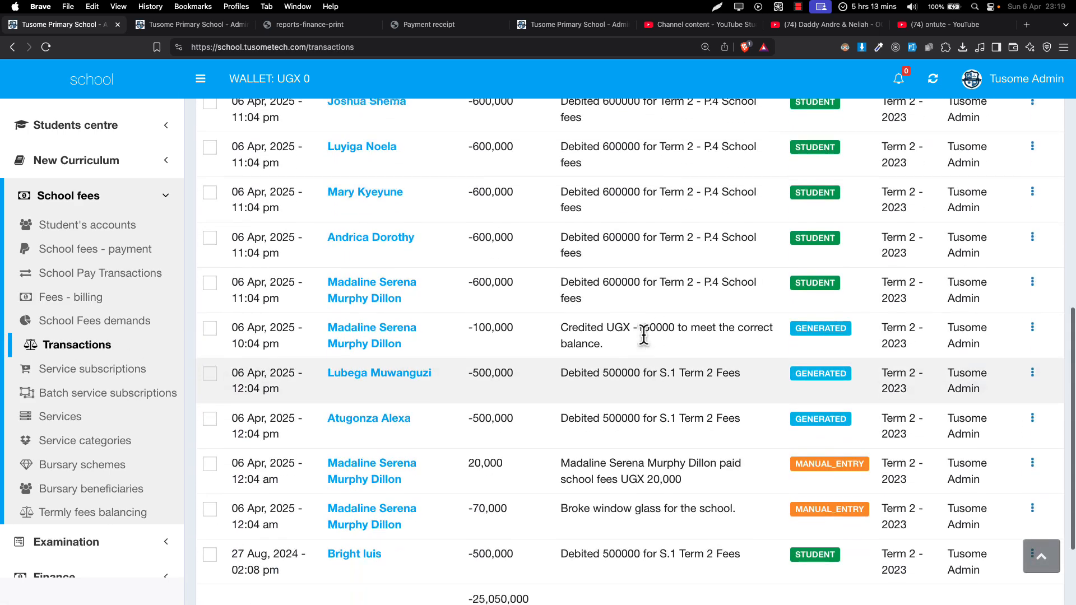
pyautogui.scroll(6, 561, 303)
pyautogui.click(356, 264)
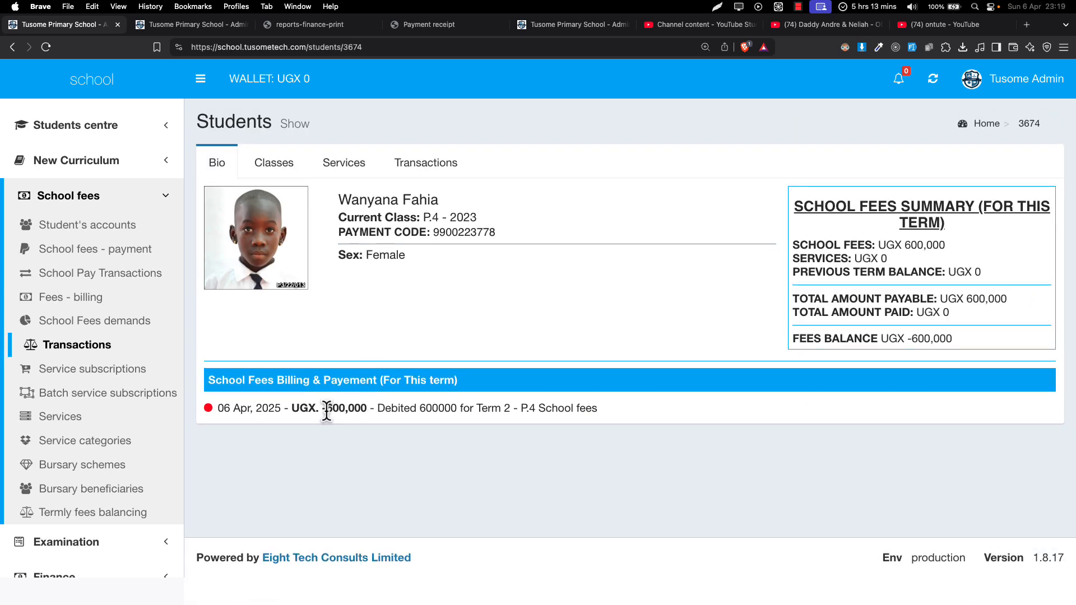
# Examine the amount and description of the Term 2 - P.4 School fees debit on this student's profile
pyautogui.moveTo(327, 408); pyautogui.dragTo(439, 408)
pyautogui.click(500, 408)
pyautogui.moveTo(593, 411); pyautogui.dragTo(483, 409)
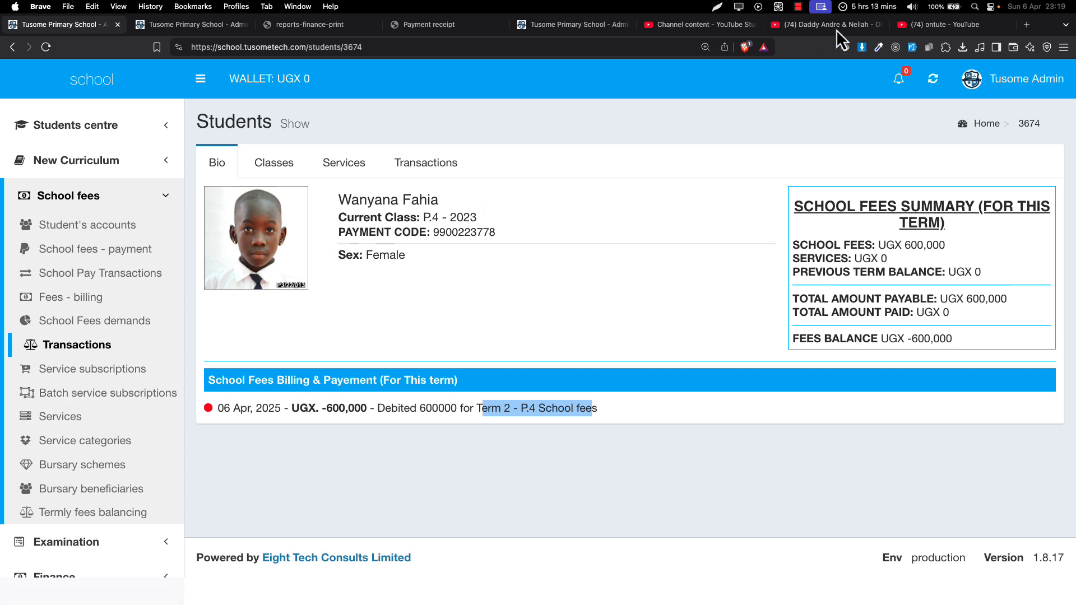
pyautogui.click(822, 6)
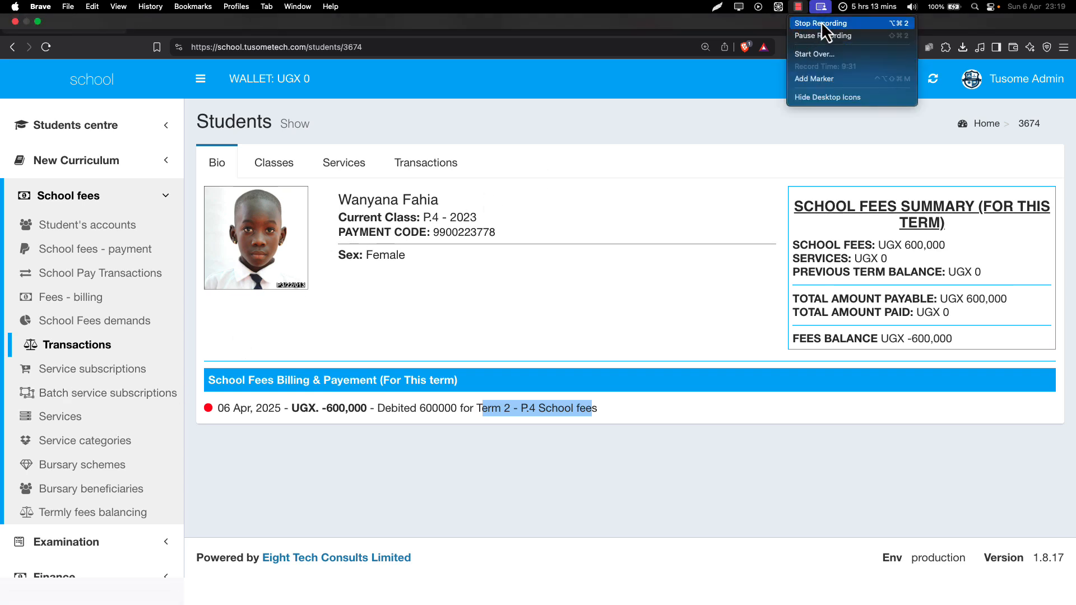